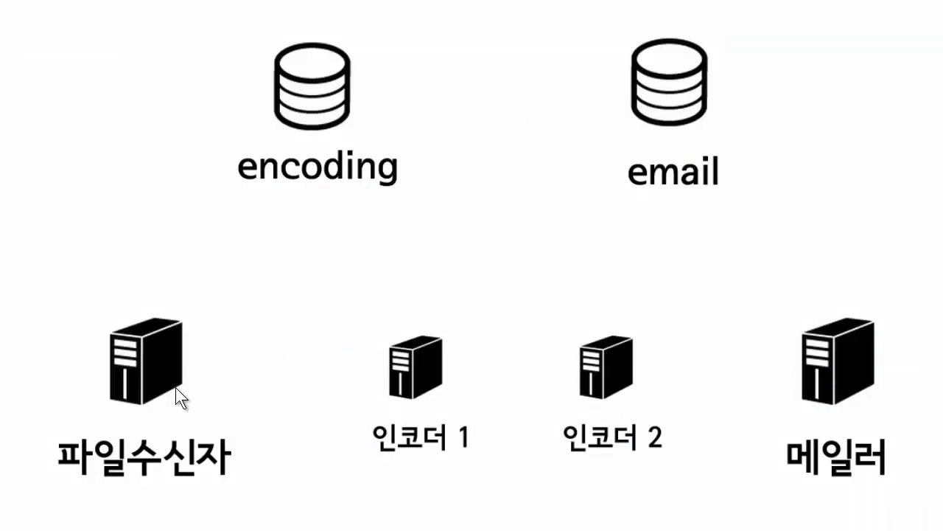
# Draw a red arrow from the 파일수신자 server to the encoding queue, label it "1.avi", and leave the annotation mode
pyautogui.hotkey('ctrl', '2')
pyautogui.moveTo(164, 278)
pyautogui.mouseDown()
pyautogui.moveTo(181, 272)
pyautogui.moveTo(180, 261)
pyautogui.moveTo(248, 175)
pyautogui.moveTo(244, 168)
pyautogui.moveTo(262, 199)
pyautogui.moveTo(239, 167)
pyautogui.mouseUp()
pyautogui.moveTo(224, 240)
pyautogui.mouseDown()
pyautogui.moveTo(236, 262)
pyautogui.moveTo(272, 249)
pyautogui.moveTo(283, 262)
pyautogui.moveTo(286, 229)
pyautogui.mouseUp()
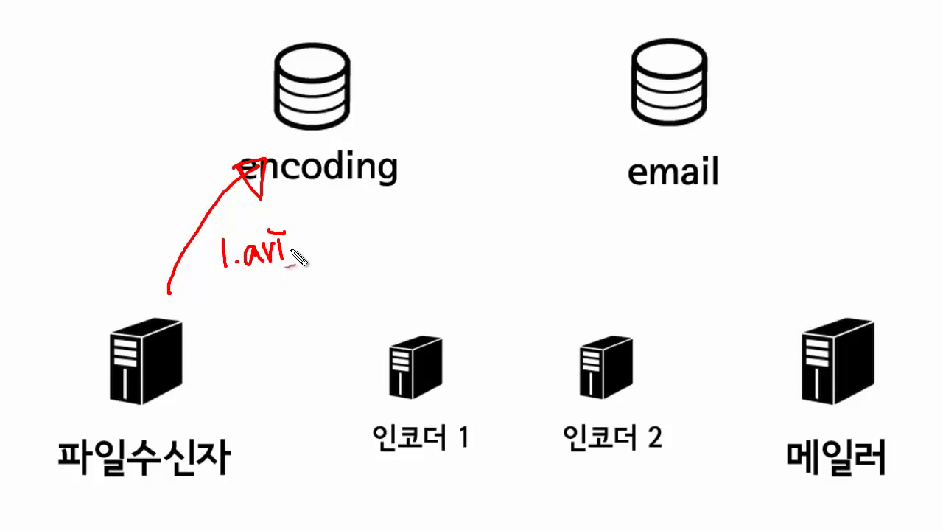
pyautogui.press('Escape')
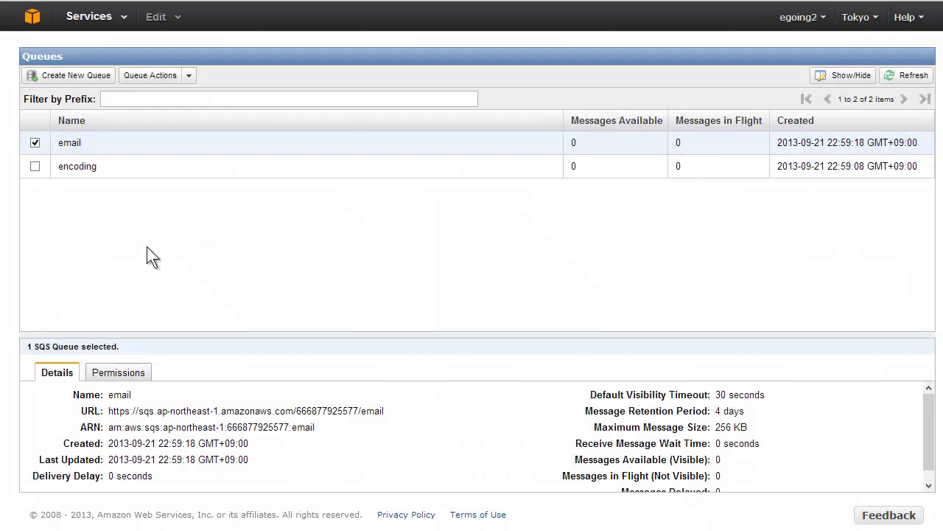
# Switch the queue selection from email to encoding so that only the encoding queue is selected
pyautogui.rightClick(70, 168)
pyautogui.press('Escape')
pyautogui.click(35, 166)
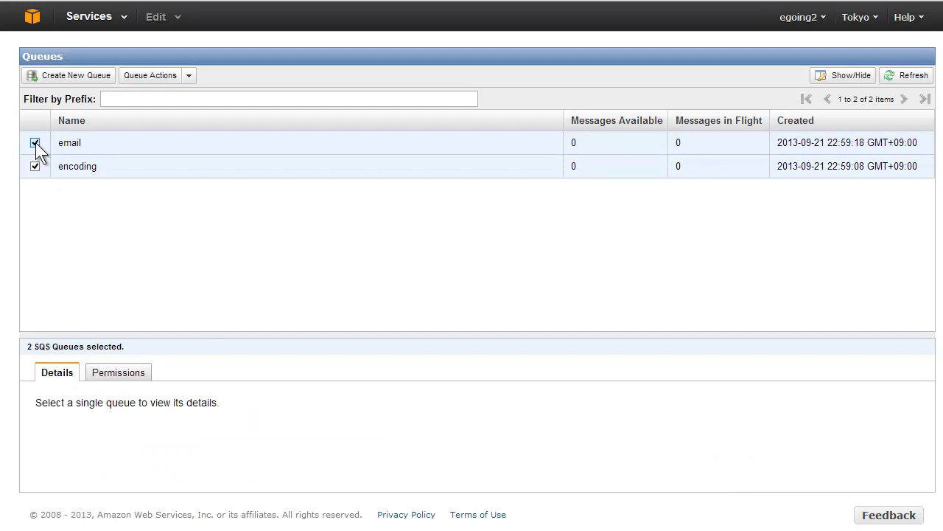
pyautogui.click(35, 142)
# Send the message "1.avi" to the encoding queue without a delivery delay and refresh the queue list
pyautogui.rightClick(68, 168)
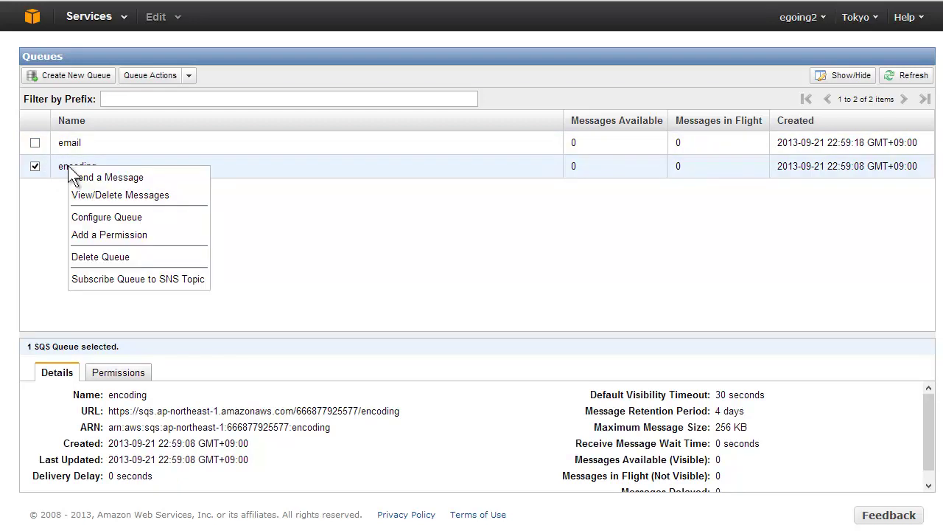
pyautogui.click(114, 177)
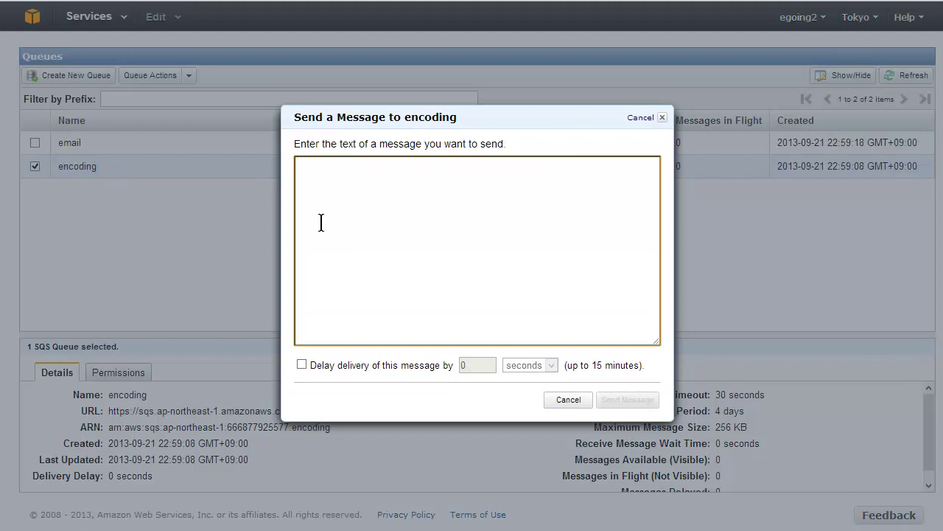
pyautogui.write('a')
pyautogui.press('BackSpace')
pyautogui.write('d')
pyautogui.press('BackSpace')
pyautogui.write('1.avi')
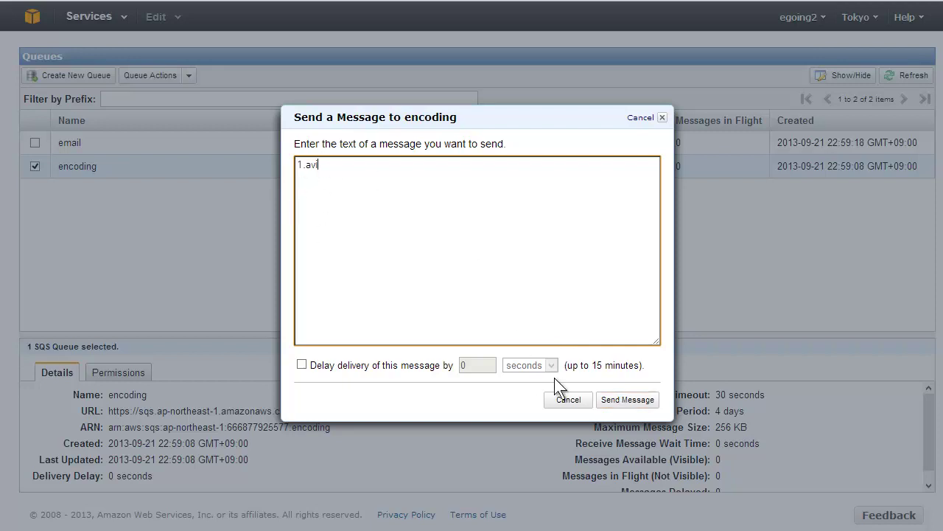
pyautogui.click(611, 402)
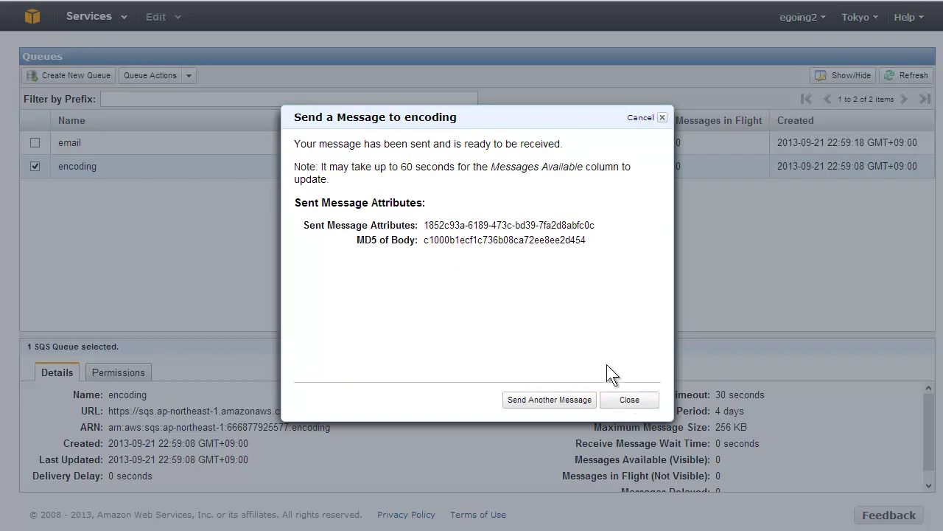
pyautogui.click(628, 399)
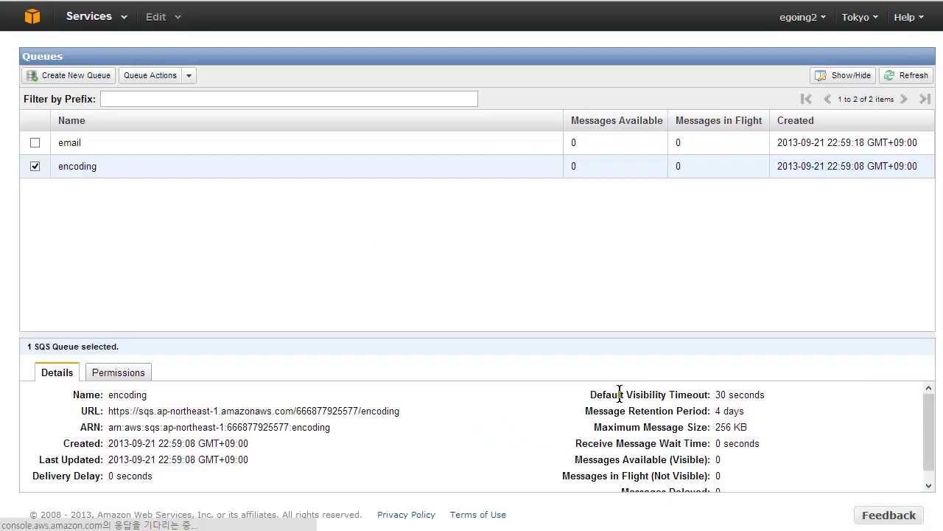
pyautogui.click(912, 75)
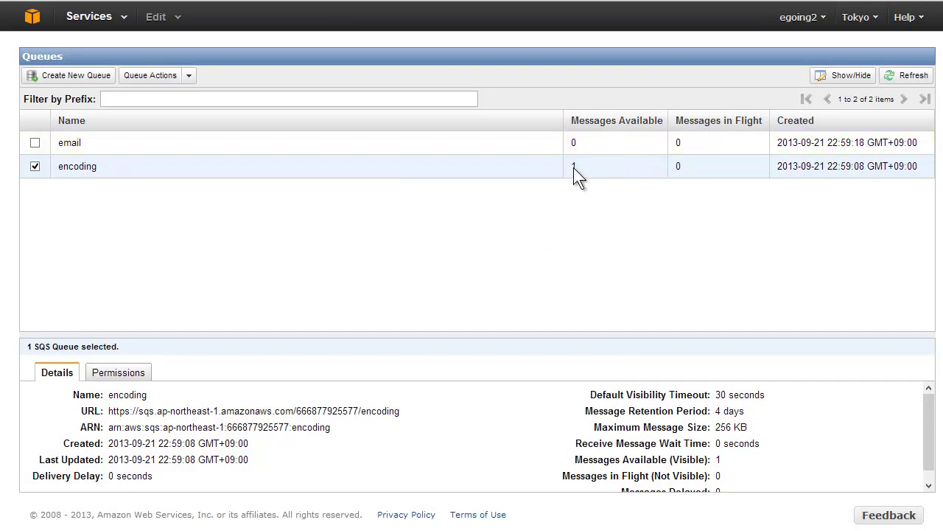
# Send a second message, "2.avi", to the encoding queue and refresh the queue list
pyautogui.rightClick(76, 166)
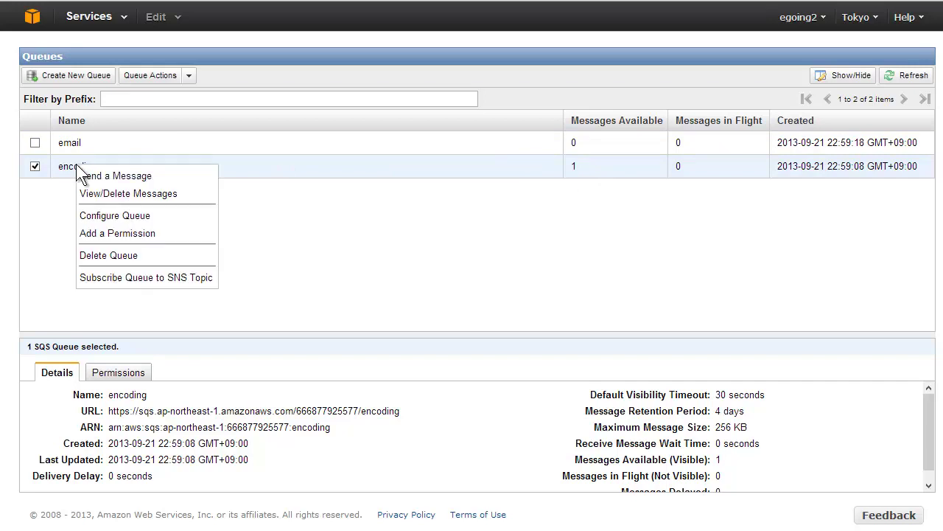
pyautogui.click(106, 177)
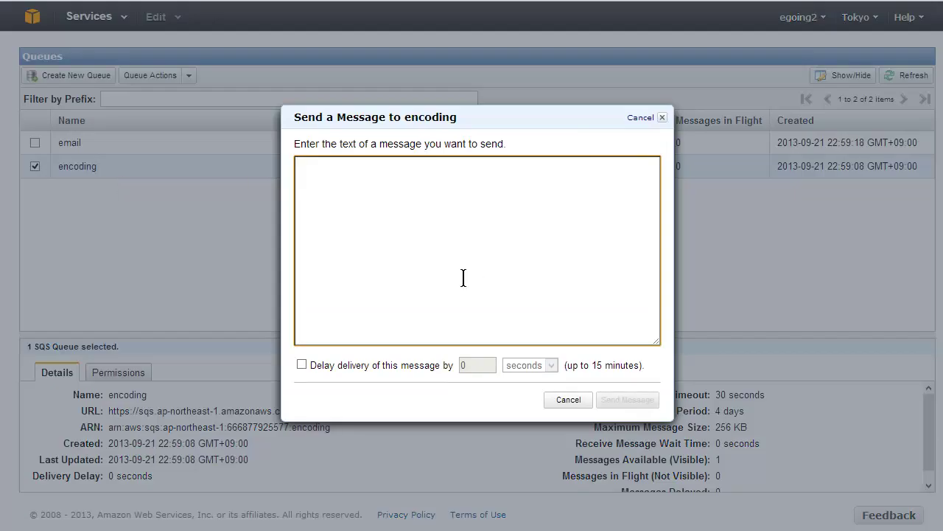
pyautogui.write('2.avi')
pyautogui.click(609, 400)
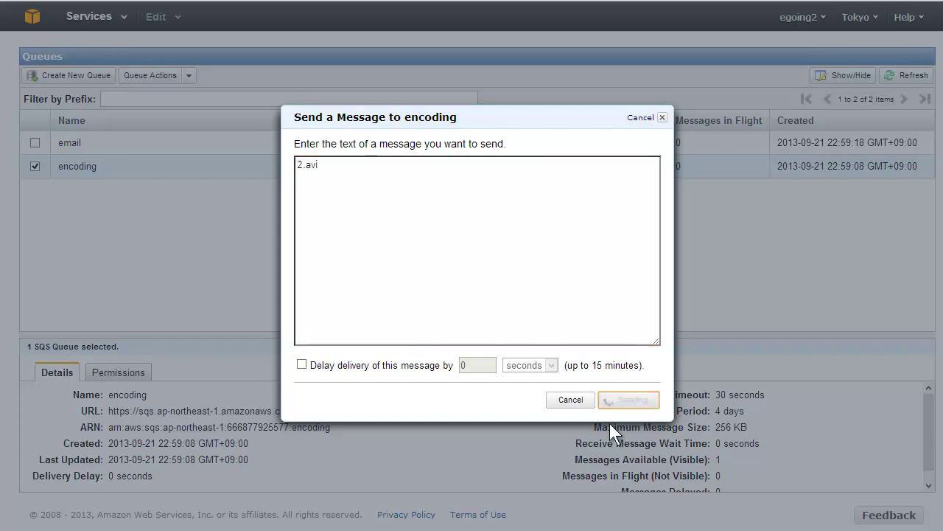
pyautogui.click(630, 341)
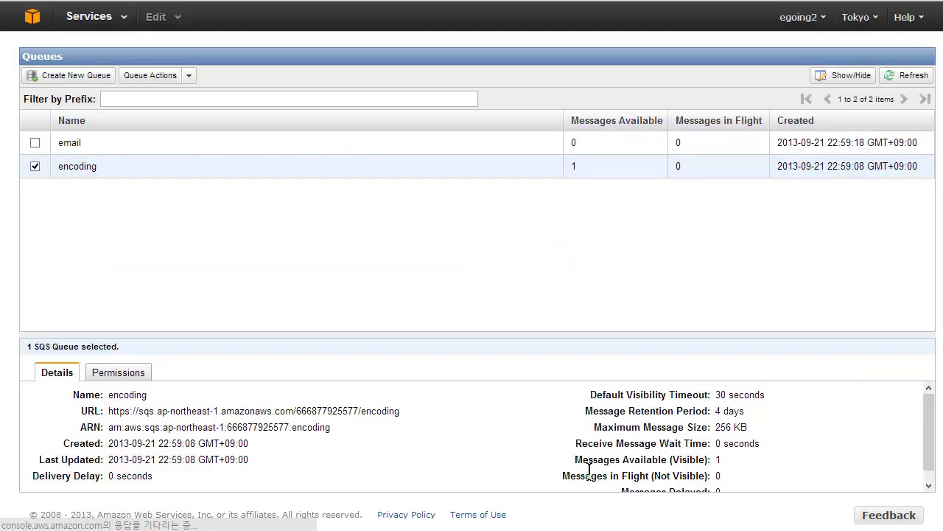
pyautogui.click(906, 75)
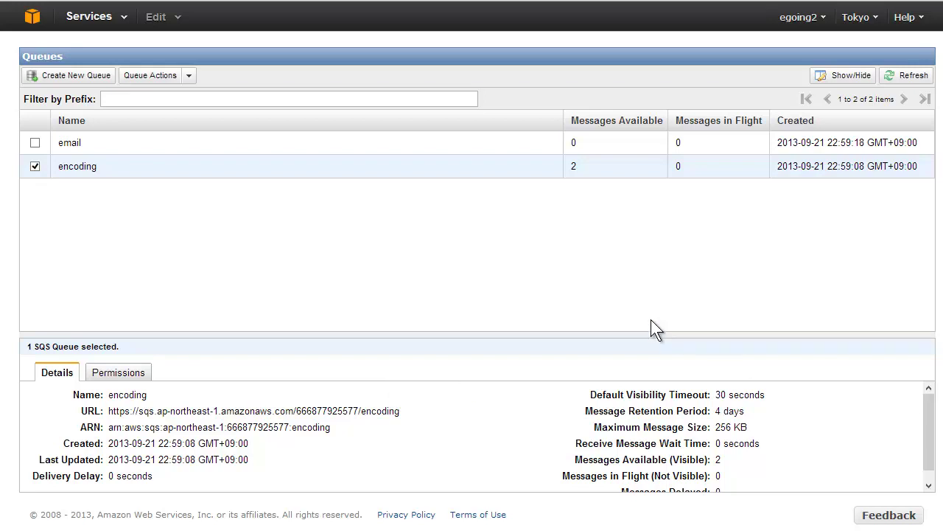
# Switch to the architecture diagram and handwrite the two queued entries, 1.avi and 2 with a ditto mark, in a two-row box under encoding
pyautogui.hotkey('alt', 'Tab')
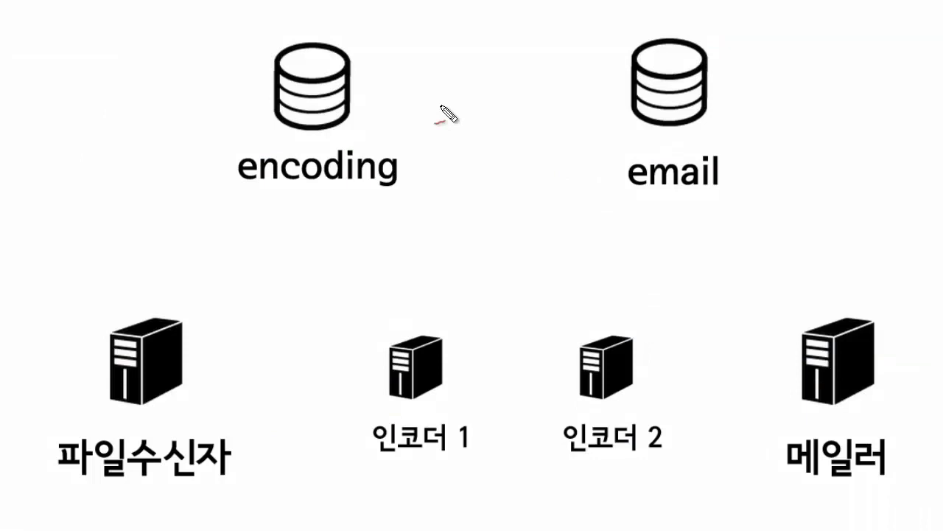
pyautogui.moveTo(293, 195)
pyautogui.mouseDown()
pyautogui.moveTo(290, 225)
pyautogui.moveTo(317, 208)
pyautogui.moveTo(343, 206)
pyautogui.mouseUp()
pyautogui.click(298, 220)
pyautogui.moveTo(292, 258)
pyautogui.mouseDown()
pyautogui.moveTo(307, 272)
pyautogui.moveTo(340, 267)
pyautogui.mouseUp()
pyautogui.click(317, 266)
pyautogui.moveTo(347, 249); pyautogui.dragTo(346, 262)
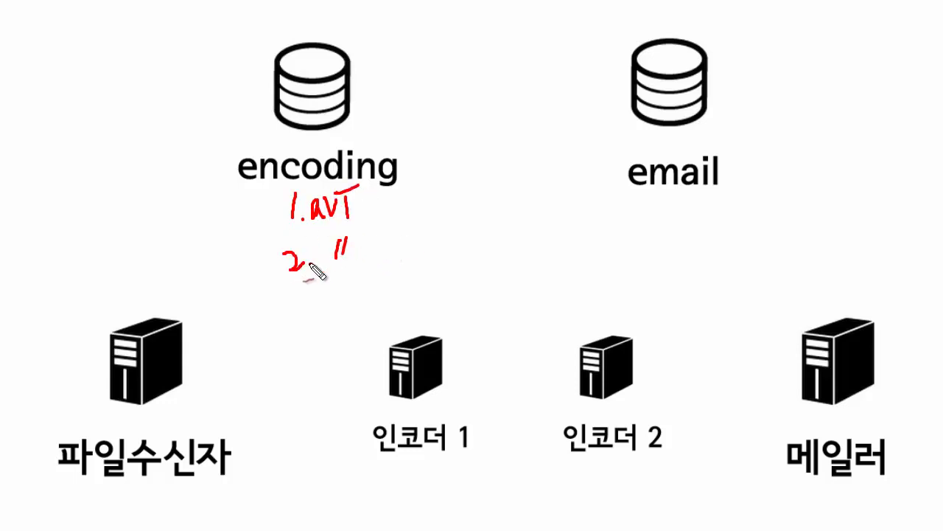
pyautogui.moveTo(273, 239)
pyautogui.mouseDown()
pyautogui.moveTo(348, 235)
pyautogui.moveTo(369, 189)
pyautogui.moveTo(276, 200)
pyautogui.moveTo(284, 278)
pyautogui.moveTo(369, 264)
pyautogui.moveTo(367, 201)
pyautogui.mouseUp()
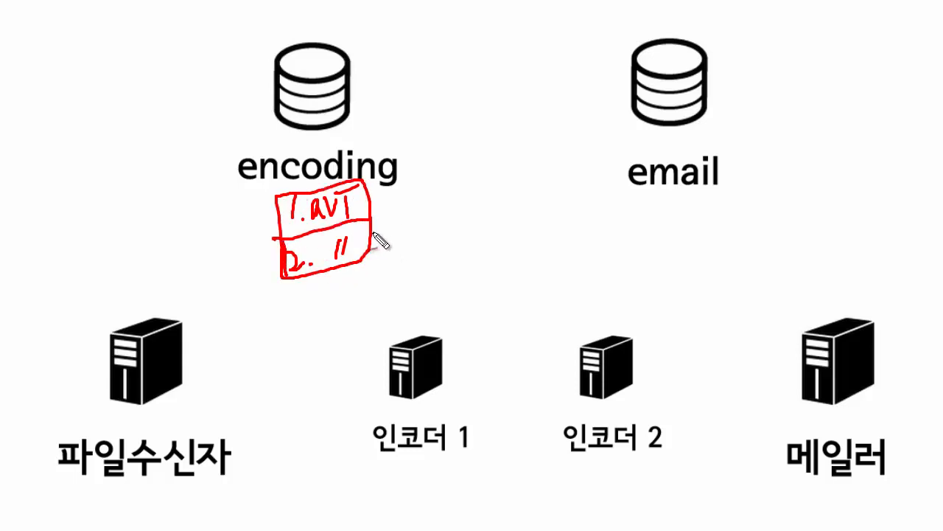
# Draw a red curve from the 인코더 1 server up to the 1.avi entry in the encoding queue, undoing stray strokes
pyautogui.click(431, 440)
pyautogui.click(413, 330)
pyautogui.moveTo(412, 319)
pyautogui.mouseDown()
pyautogui.moveTo(383, 268)
pyautogui.moveTo(377, 212)
pyautogui.mouseUp()
pyautogui.click(431, 213)
pyautogui.hotkey('ctrl', 'z')
pyautogui.moveTo(439, 330)
pyautogui.mouseDown()
pyautogui.moveTo(440, 306)
pyautogui.moveTo(399, 205)
pyautogui.moveTo(369, 196)
pyautogui.mouseUp()
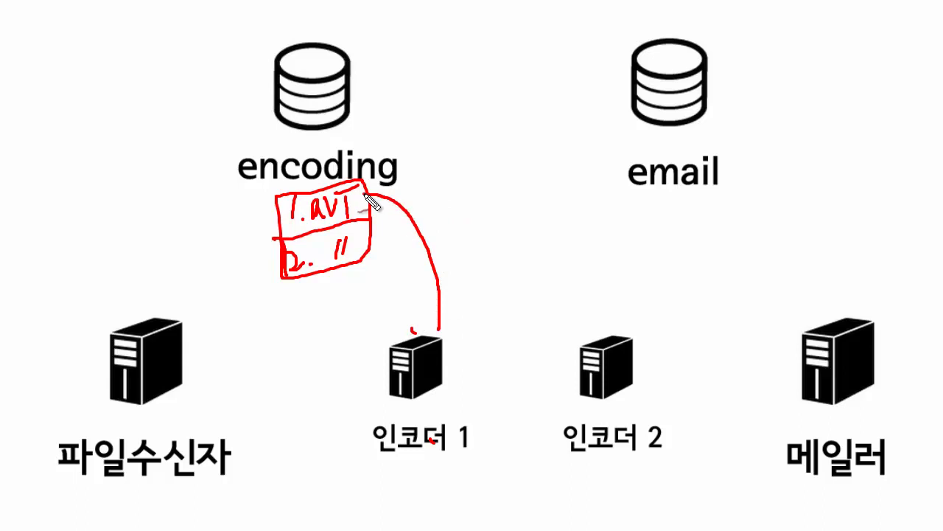
pyautogui.click(427, 328)
pyautogui.moveTo(429, 310)
pyautogui.mouseDown()
pyautogui.moveTo(441, 327)
pyautogui.moveTo(448, 305)
pyautogui.moveTo(406, 317)
pyautogui.mouseUp()
pyautogui.hotkey('ctrl', 'z')
# Switch back to the queue console, open the message viewer for the encoding queue and start polling for messages
pyautogui.hotkey('alt', 'Tab')
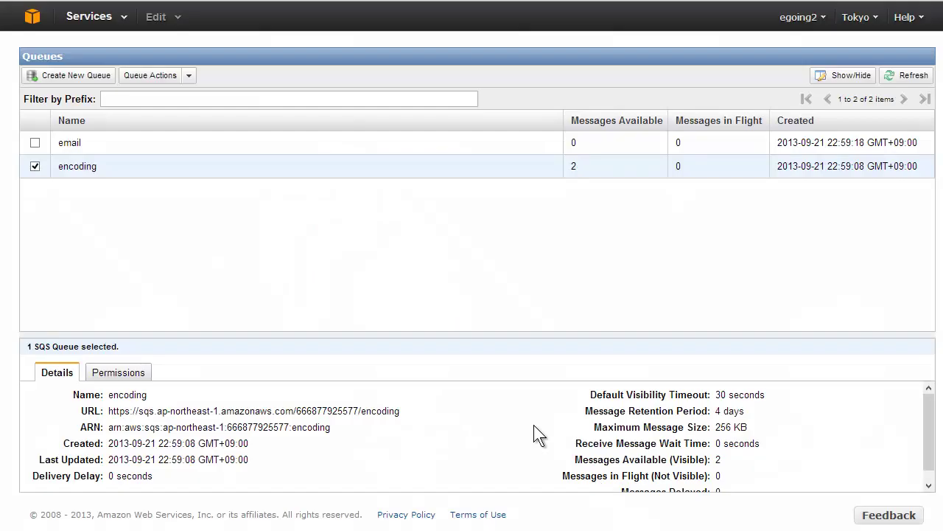
pyautogui.rightClick(71, 166)
pyautogui.press('Escape')
pyautogui.rightClick(73, 169)
pyautogui.rightClick(68, 165)
pyautogui.press('Escape')
pyautogui.rightClick(66, 166)
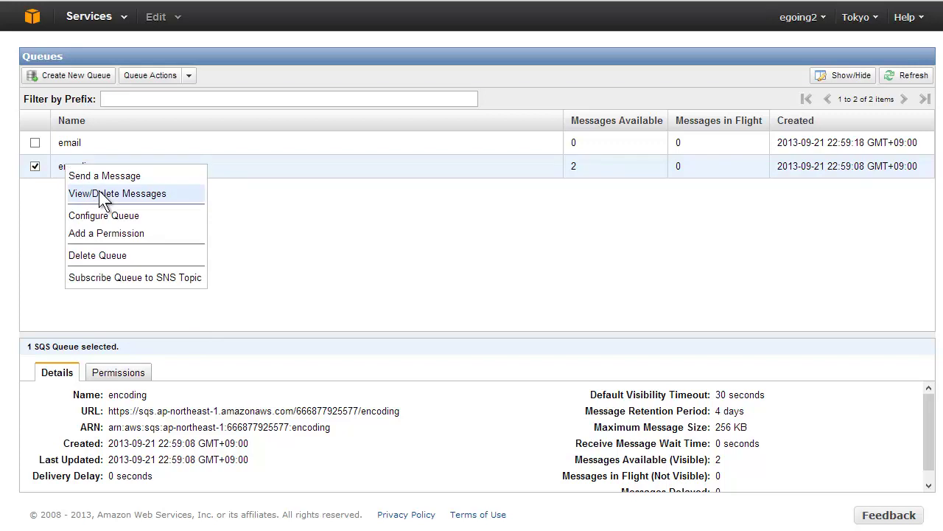
pyautogui.click(109, 194)
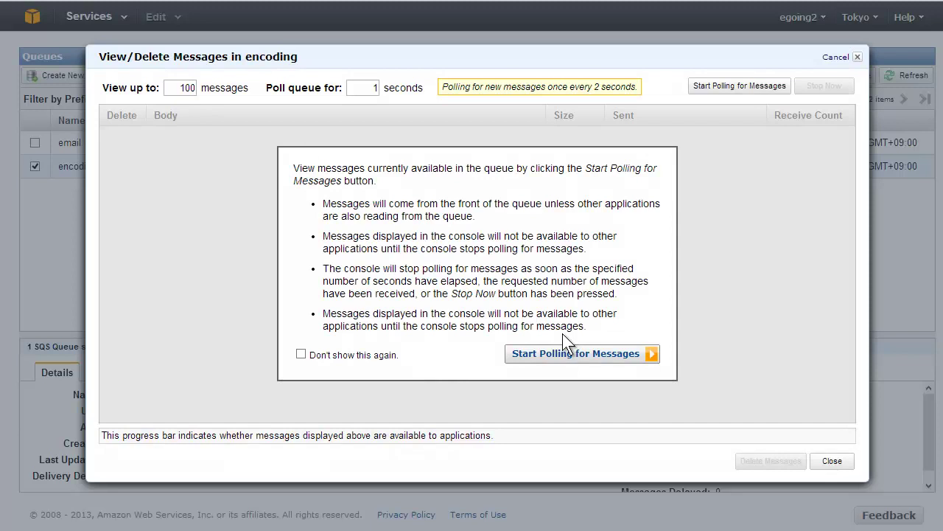
pyautogui.click(558, 359)
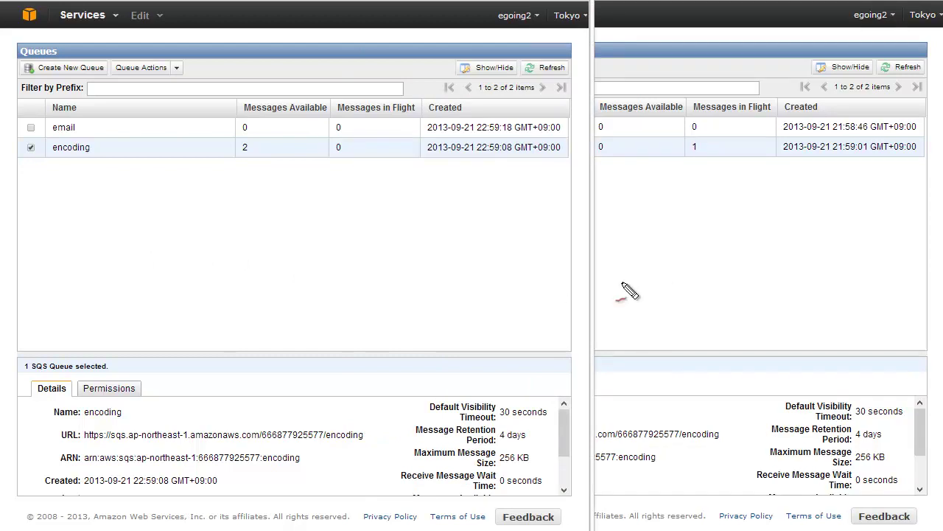
# Handwrite "파일수신자" over the first console window and "인코더" over the second one in red
pyautogui.moveTo(125, 216)
pyautogui.mouseDown()
pyautogui.moveTo(147, 224)
pyautogui.moveTo(123, 269)
pyautogui.moveTo(143, 267)
pyautogui.moveTo(182, 219)
pyautogui.moveTo(173, 271)
pyautogui.moveTo(219, 222)
pyautogui.moveTo(213, 262)
pyautogui.moveTo(250, 219)
pyautogui.moveTo(261, 242)
pyautogui.moveTo(301, 204)
pyautogui.moveTo(330, 232)
pyautogui.mouseUp()
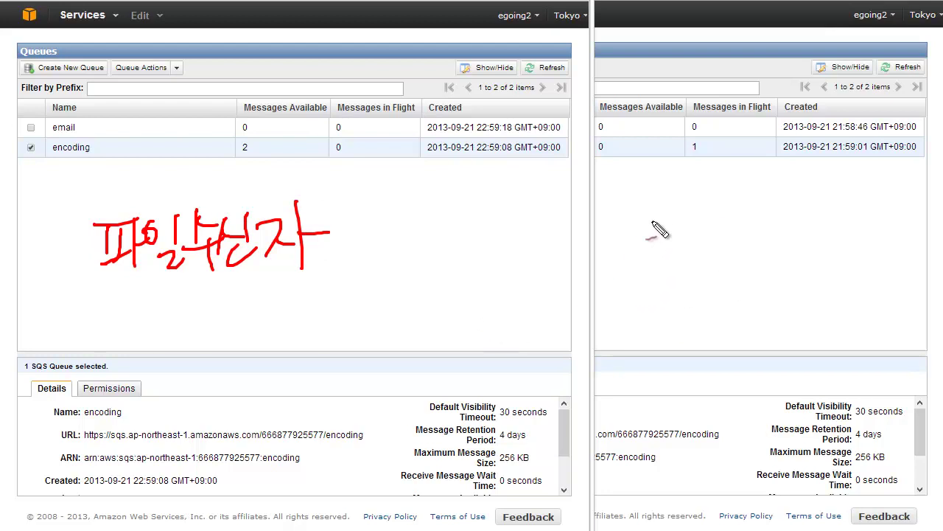
pyautogui.moveTo(664, 214)
pyautogui.mouseDown()
pyautogui.moveTo(659, 253)
pyautogui.moveTo(667, 215)
pyautogui.mouseUp()
pyautogui.moveTo(684, 212)
pyautogui.mouseDown()
pyautogui.moveTo(690, 260)
pyautogui.moveTo(723, 244)
pyautogui.moveTo(719, 234)
pyautogui.moveTo(706, 259)
pyautogui.mouseUp()
pyautogui.moveTo(697, 263)
pyautogui.mouseDown()
pyautogui.moveTo(748, 253)
pyautogui.moveTo(756, 236)
pyautogui.mouseUp()
pyautogui.moveTo(759, 214); pyautogui.dragTo(759, 260)
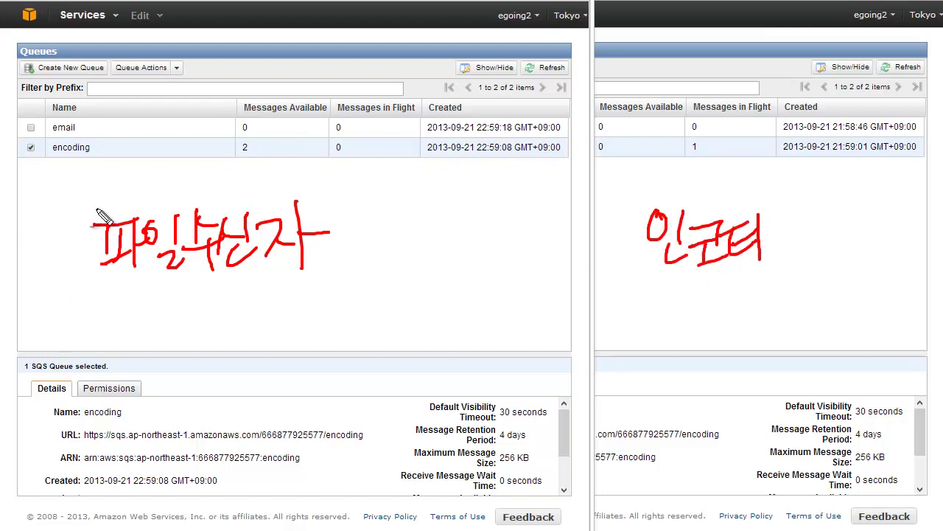
# Draw an arrow from the 파일수신자 label to the encoding queue, underline the 인코더 label, and leave the annotation mode
pyautogui.moveTo(91, 255)
pyautogui.mouseDown()
pyautogui.moveTo(53, 161)
pyautogui.moveTo(64, 182)
pyautogui.mouseUp()
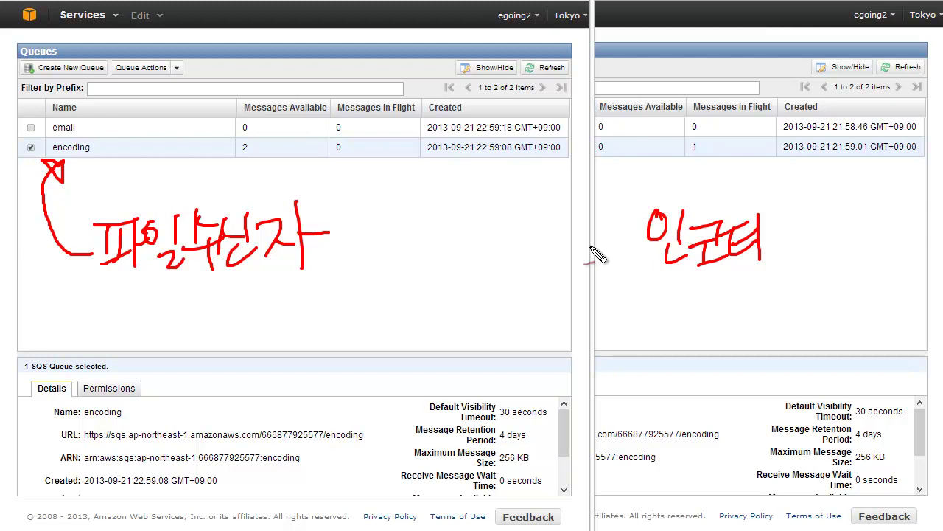
pyautogui.moveTo(780, 272); pyautogui.dragTo(640, 269)
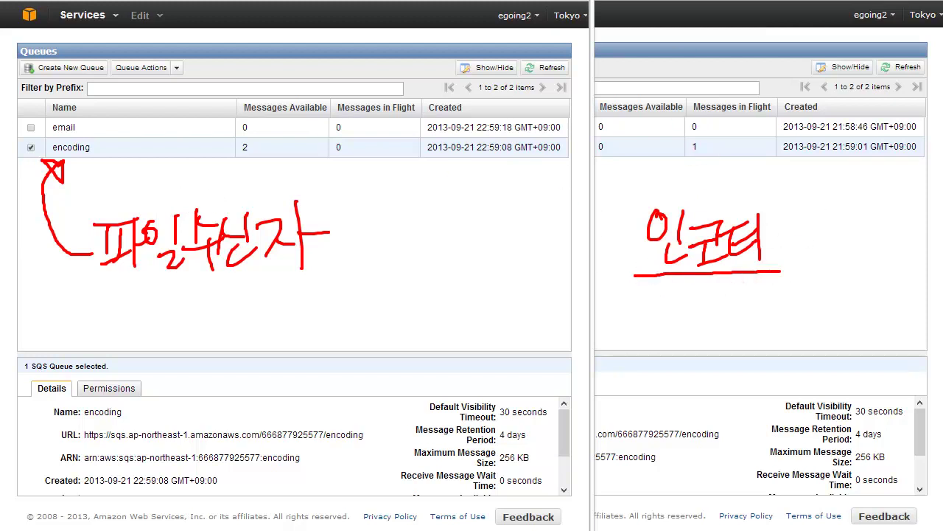
pyautogui.press('Escape')
# In the encoder's console window, open the message viewer for the encoding queue and start polling for messages
pyautogui.hotkey('alt', 'Tab')
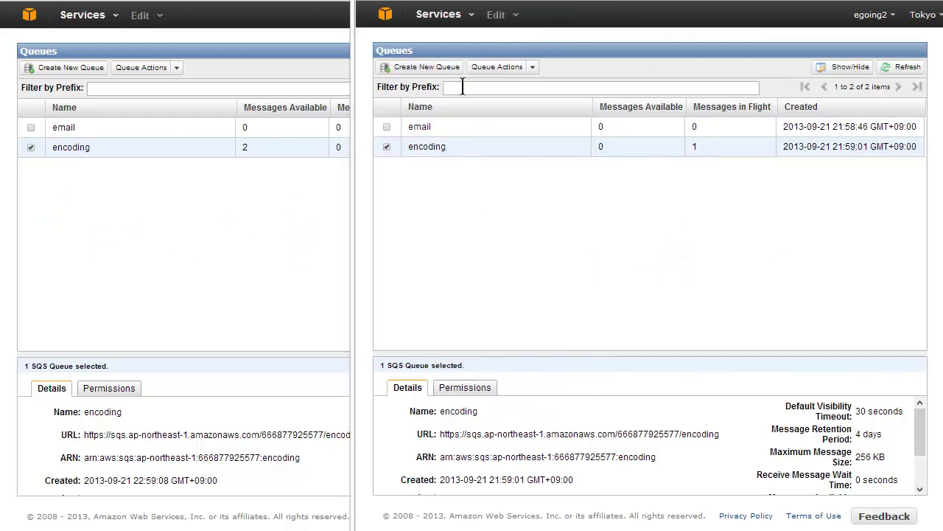
pyautogui.rightClick(421, 143)
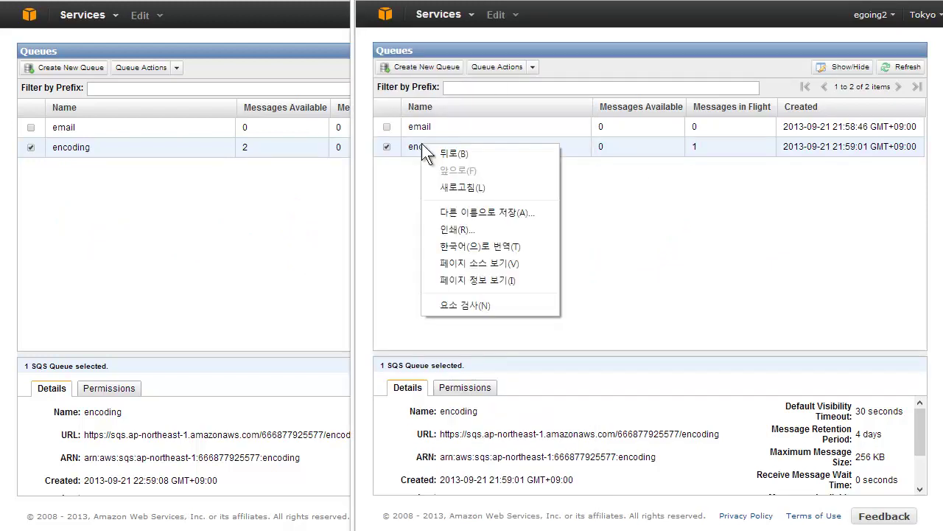
pyautogui.click(415, 149)
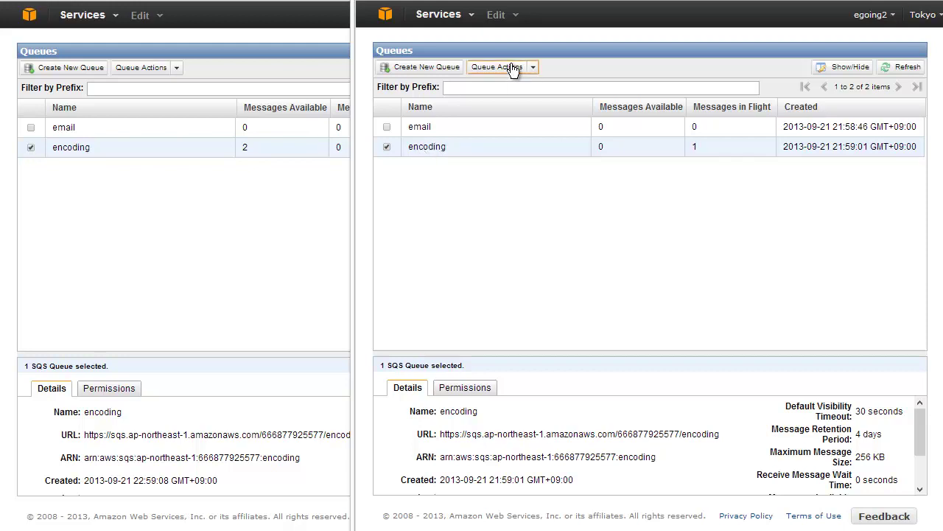
pyautogui.click(536, 74)
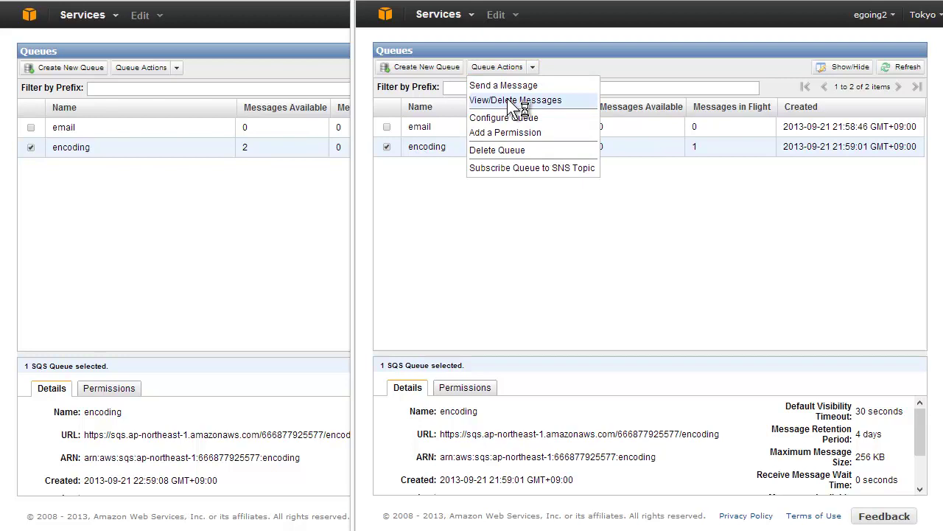
pyautogui.click(507, 98)
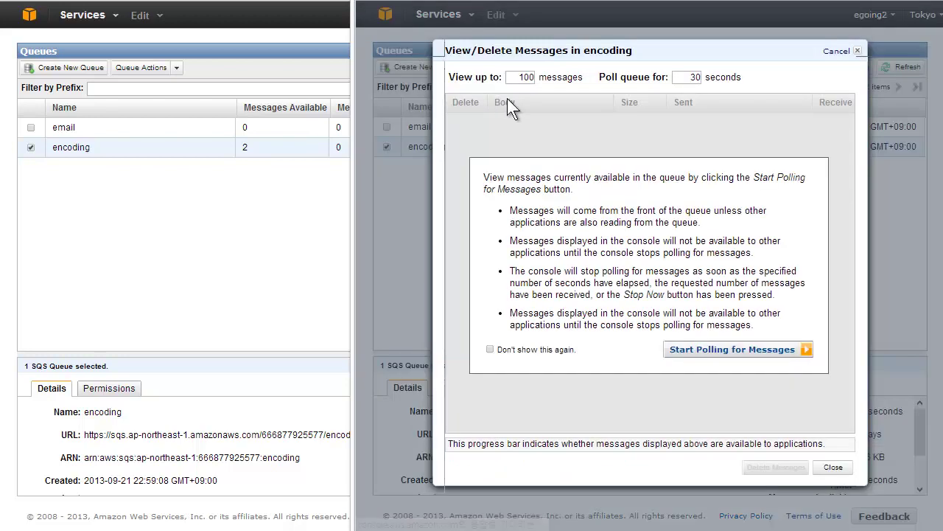
pyautogui.click(751, 349)
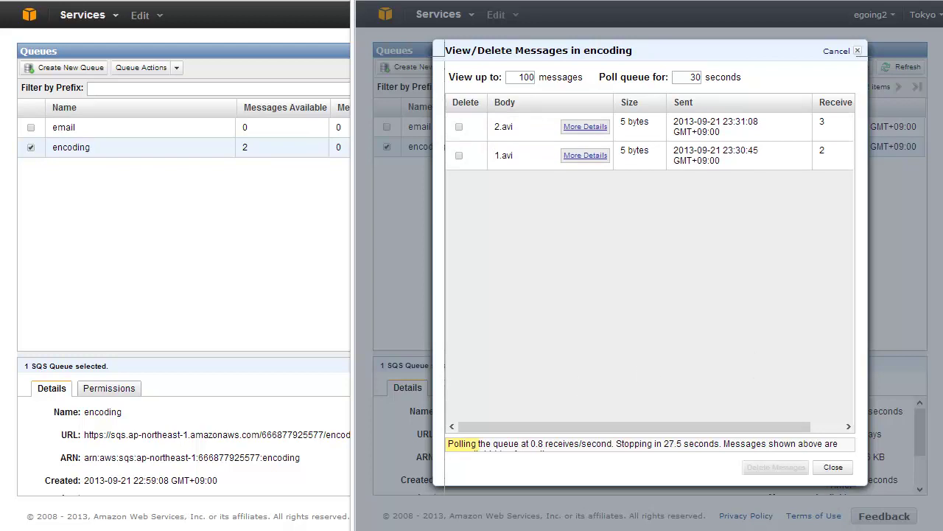
# In the file receiver's console window, send the message "3.avi" to the encoding queue
pyautogui.click(144, 207)
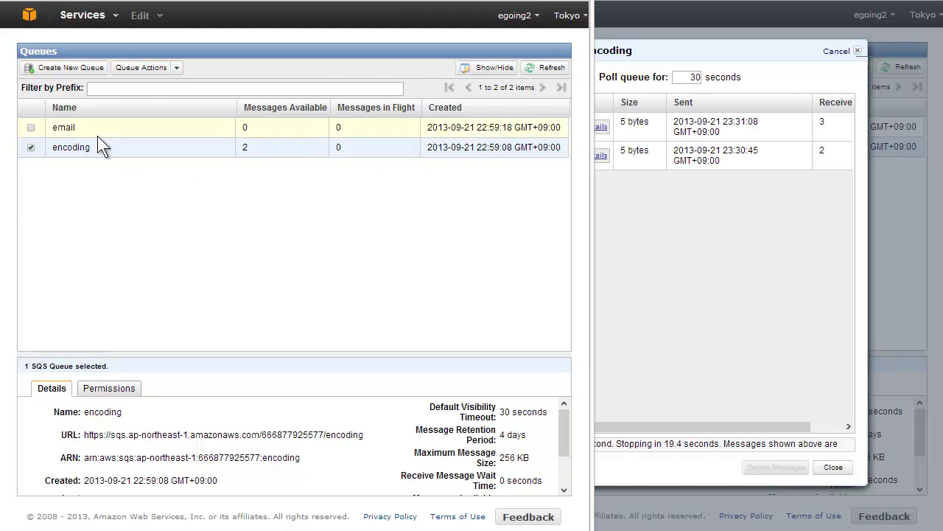
pyautogui.rightClick(74, 147)
pyautogui.press('Escape')
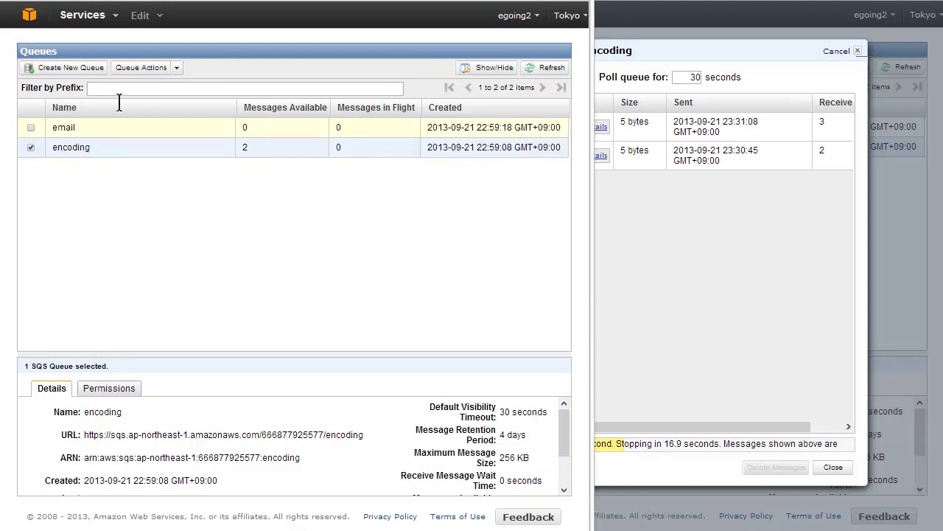
pyautogui.click(165, 68)
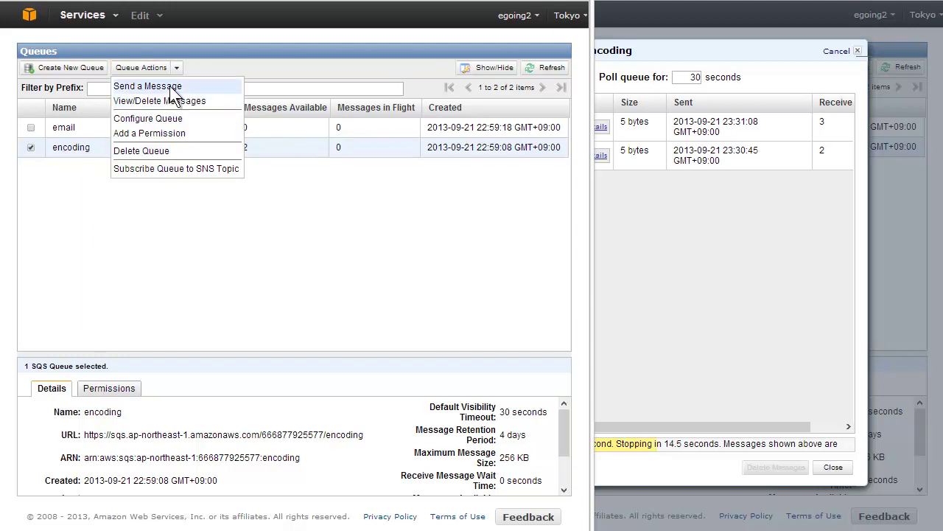
pyautogui.click(171, 87)
pyautogui.write('3.avi')
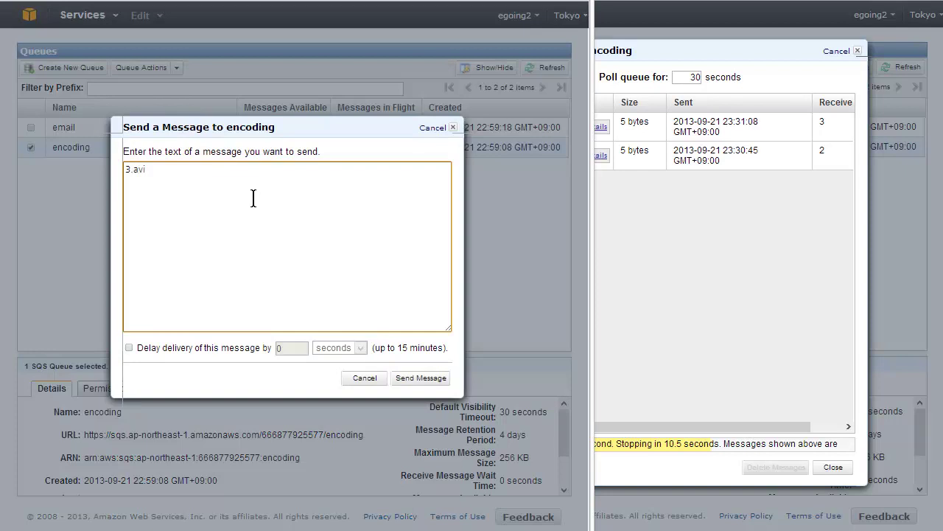
pyautogui.click(416, 377)
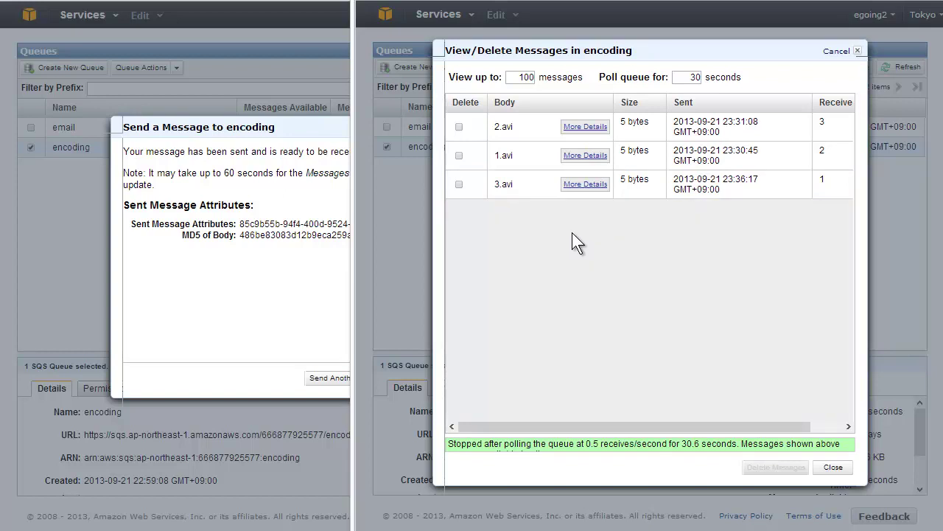
# Switch between the file receiver's and the encoder's windows to compare the sent message confirmation with the received message list
pyautogui.click(258, 266)
pyautogui.hotkey('alt', 'Tab')
pyautogui.click(72, 202)
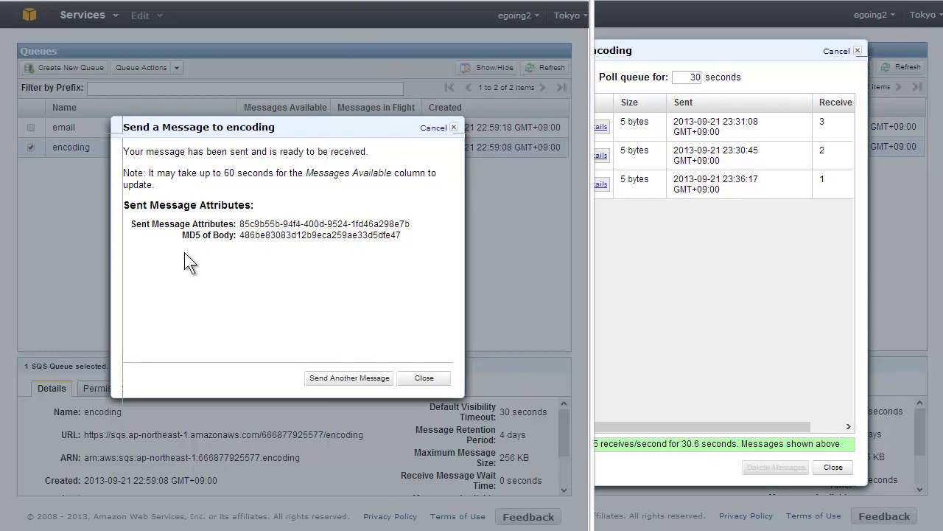
pyautogui.click(619, 258)
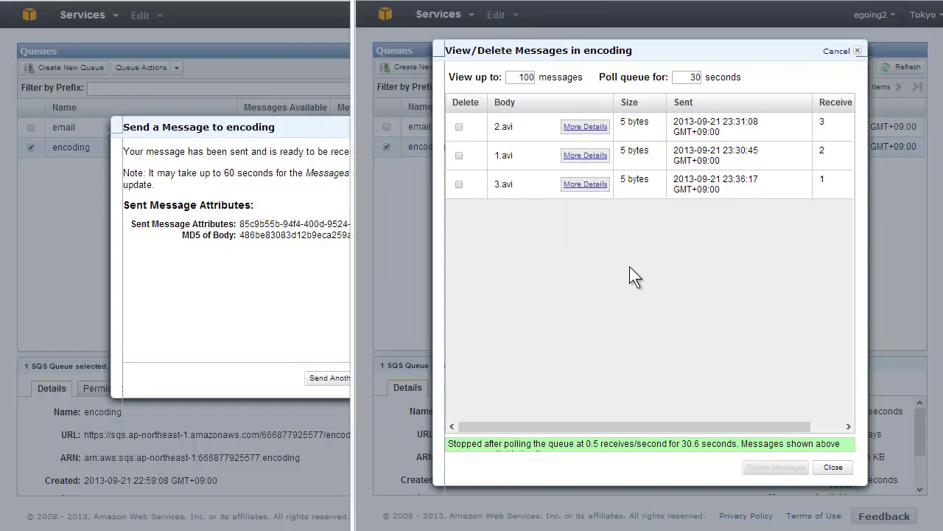
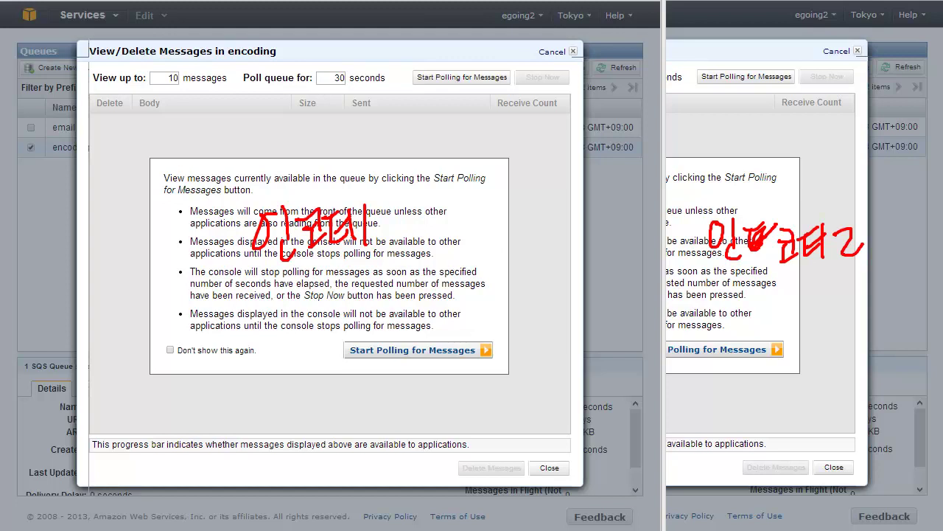
# Leave annotation mode, close the first encoder's message viewer, and enlarge the queue details to examine the encoding queue's Default Visibility Timeout
pyautogui.press('Escape')
pyautogui.click(554, 466)
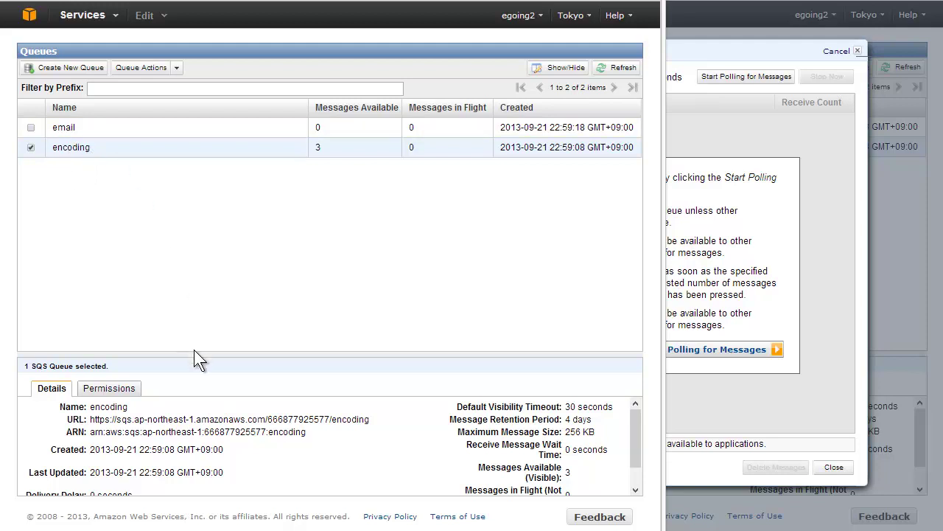
pyautogui.moveTo(195, 353); pyautogui.dragTo(208, 283)
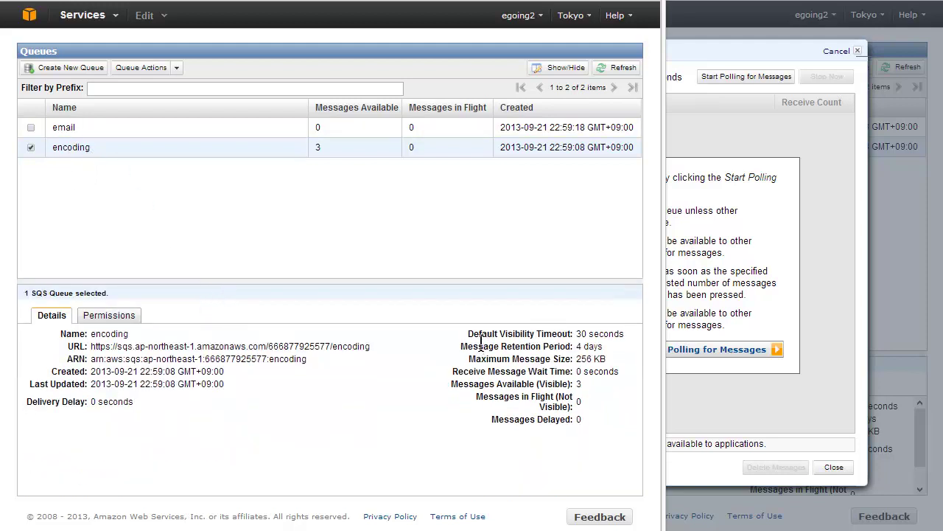
pyautogui.moveTo(467, 334); pyautogui.dragTo(633, 334)
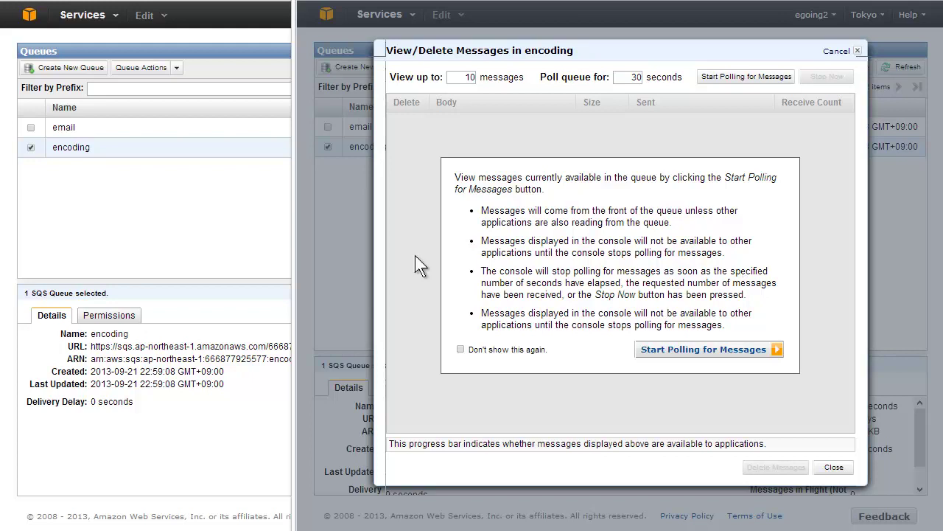
# Reopen the first encoder's message viewer for the encoding queue and start polling there, followed by the second encoder's window
pyautogui.click(247, 219)
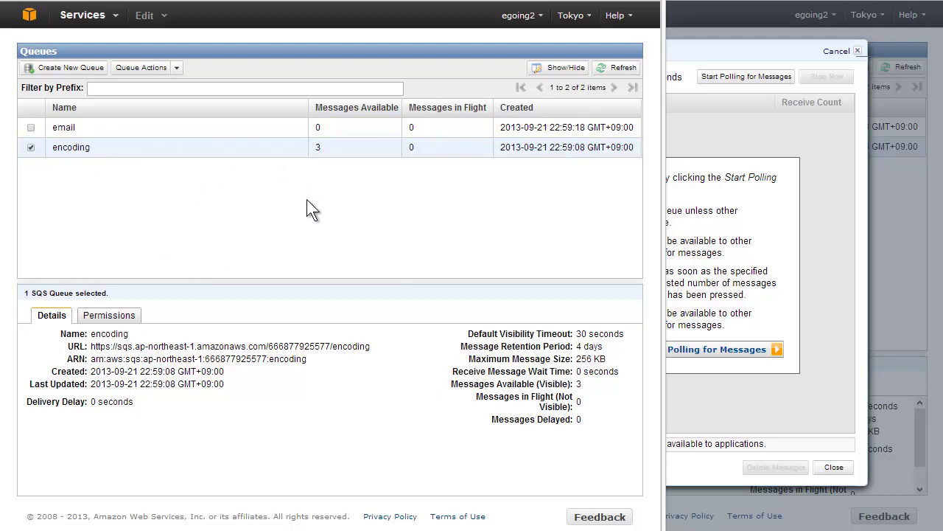
pyautogui.click(144, 68)
pyautogui.click(155, 100)
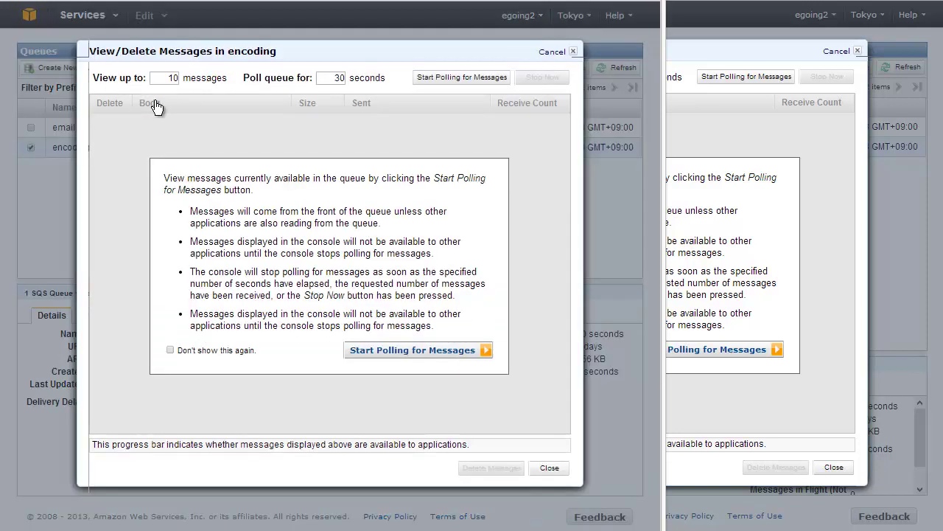
pyautogui.click(430, 360)
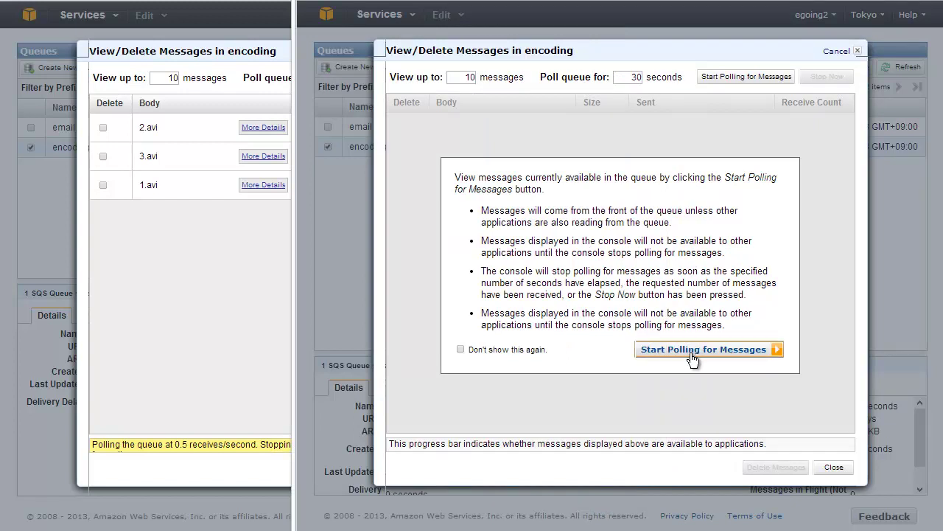
pyautogui.click(692, 356)
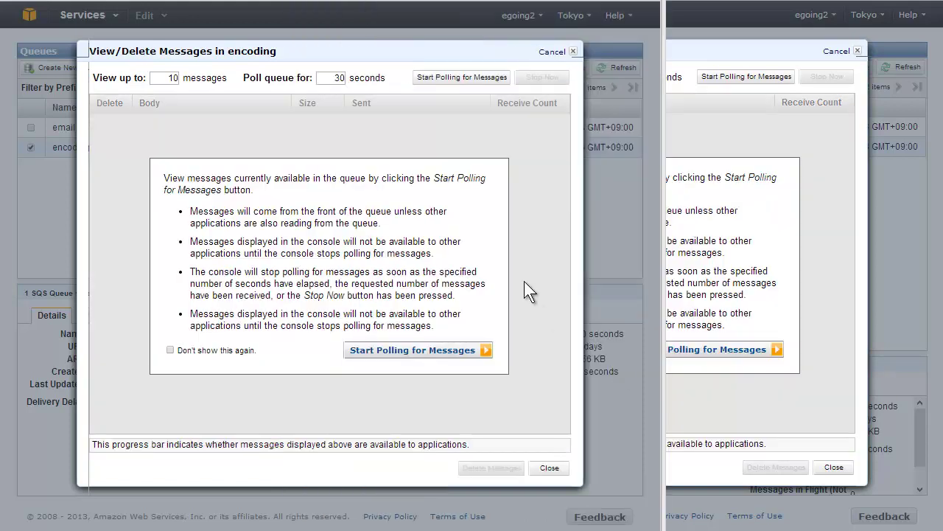
# Start polling again in the first encoder's window and delete the 1.avi message from the encoding queue
pyautogui.click(399, 351)
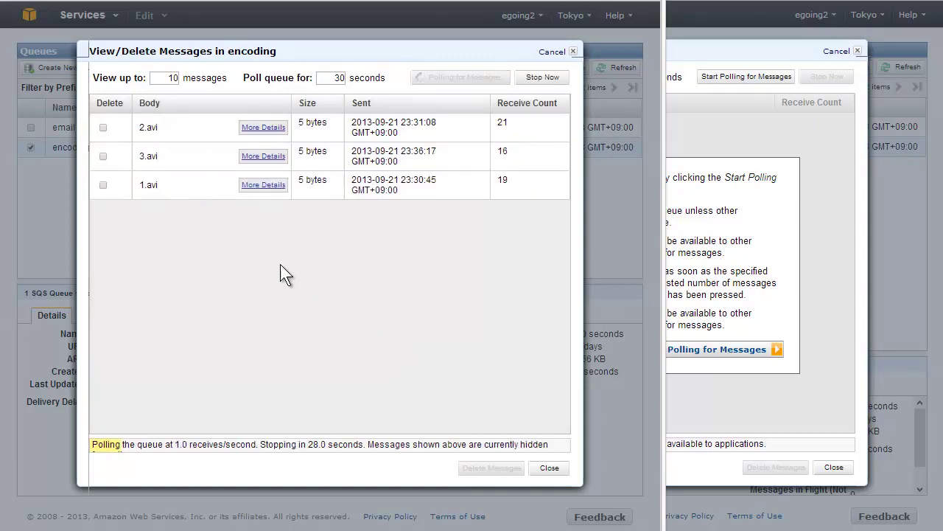
pyautogui.click(102, 185)
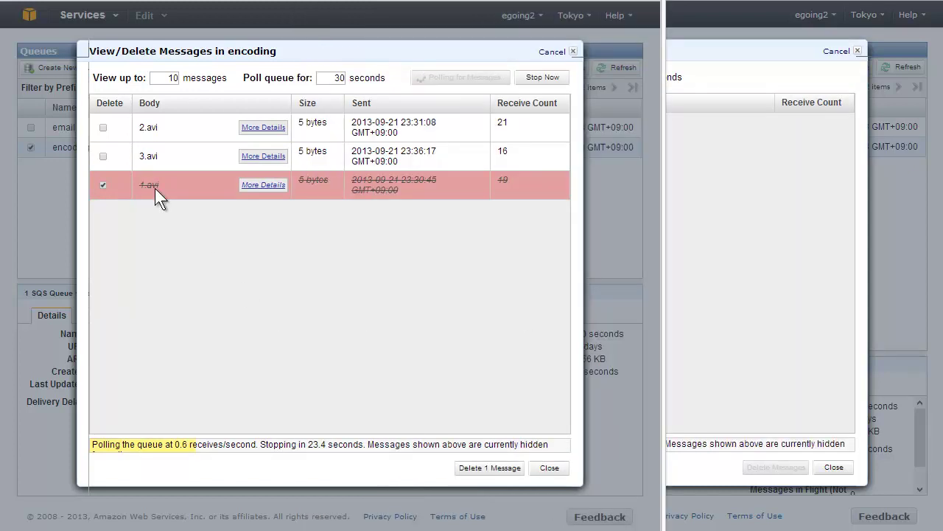
pyautogui.rightClick(185, 188)
pyautogui.click(171, 185)
pyautogui.click(492, 467)
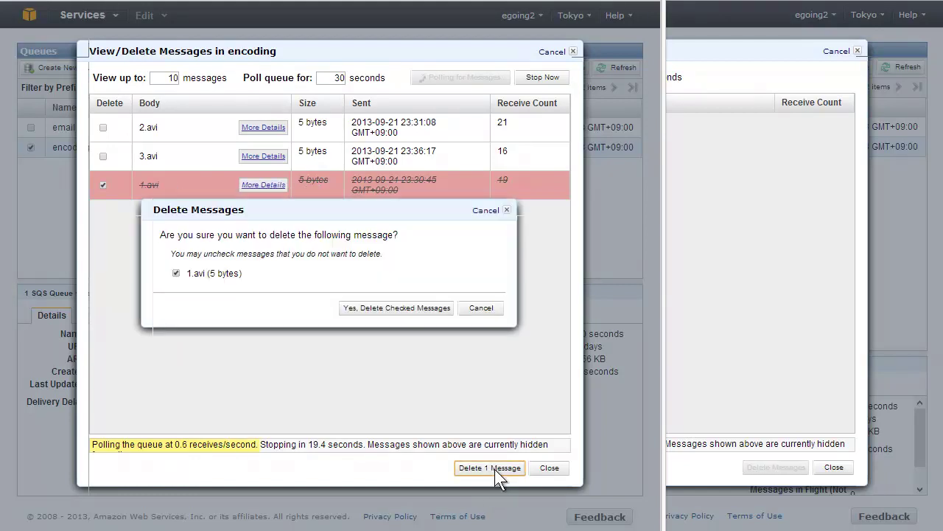
pyautogui.click(406, 308)
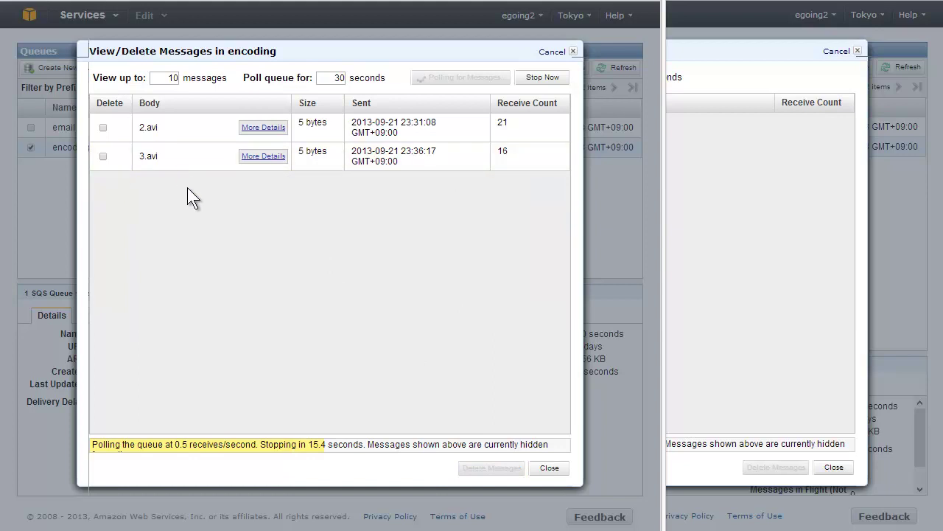
# Delete the 3.avi message in the first encoder's window and bring the second encoder's window forward to check its list
pyautogui.click(793, 242)
pyautogui.click(212, 252)
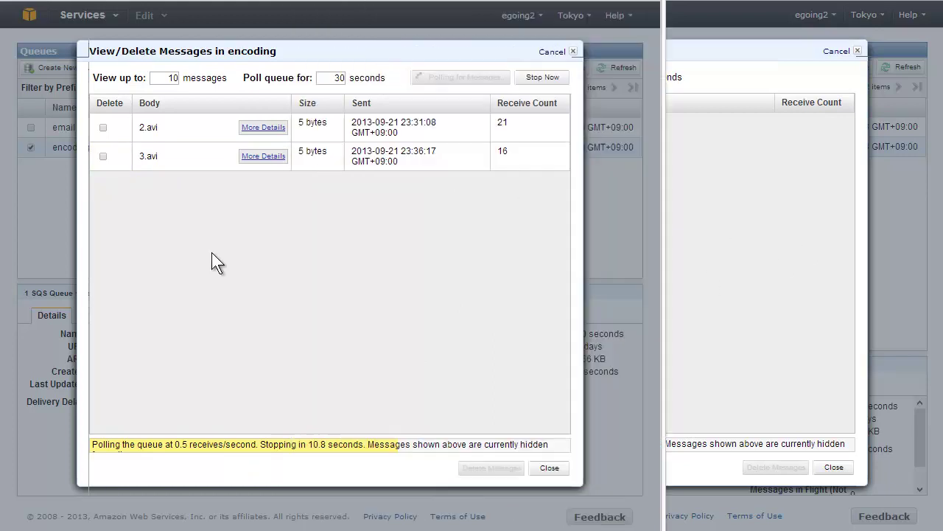
pyautogui.click(103, 157)
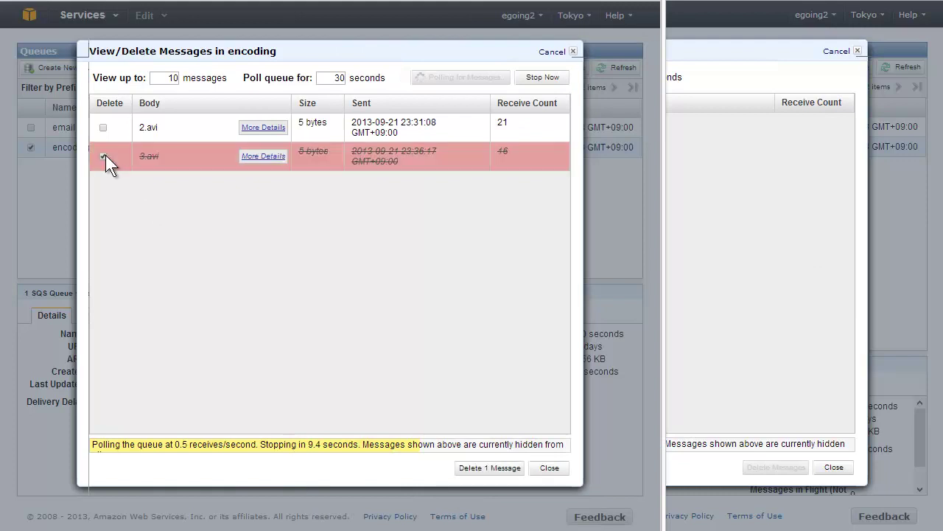
pyautogui.click(493, 468)
pyautogui.click(420, 313)
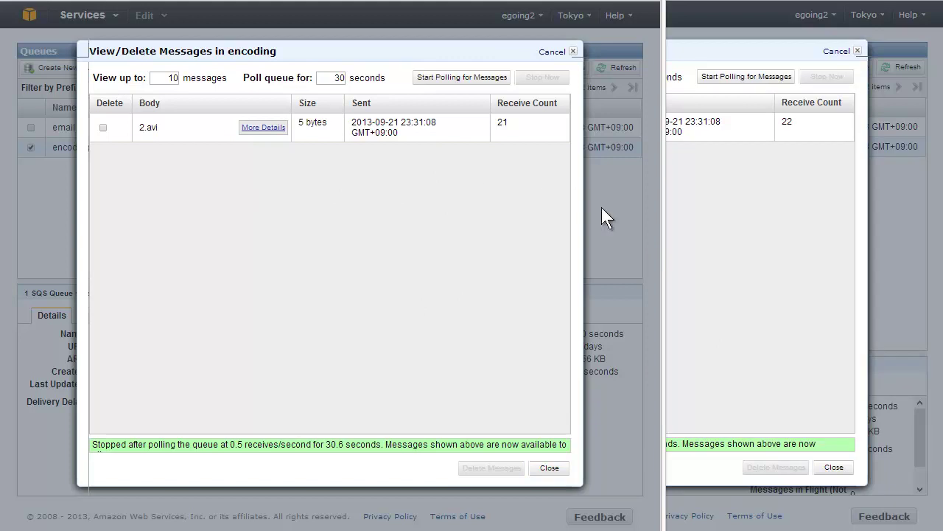
pyautogui.click(755, 237)
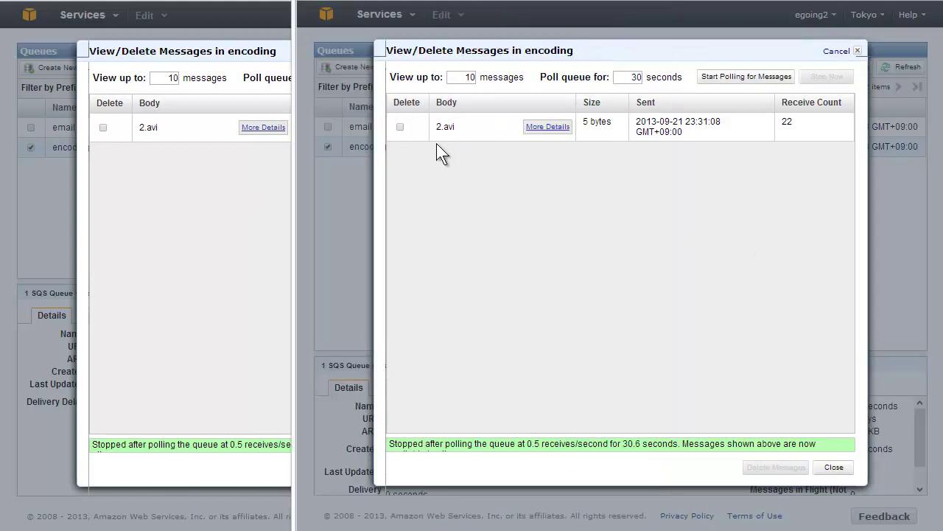